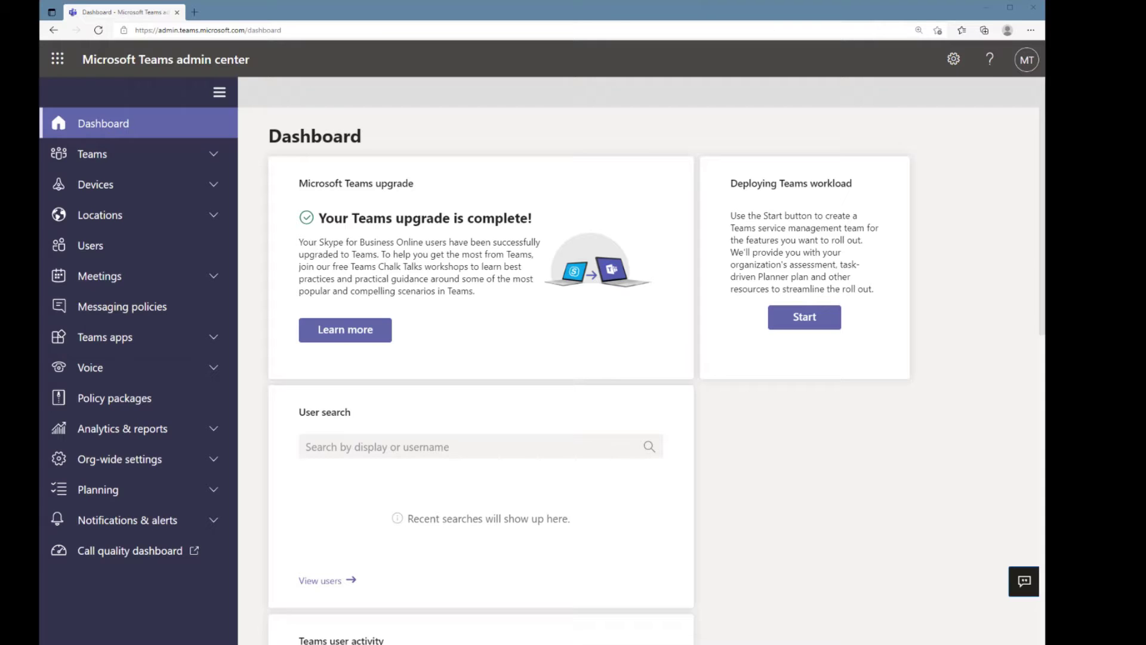
Expand Devices in the left navigation and go to the Teams panels page
click(95, 186)
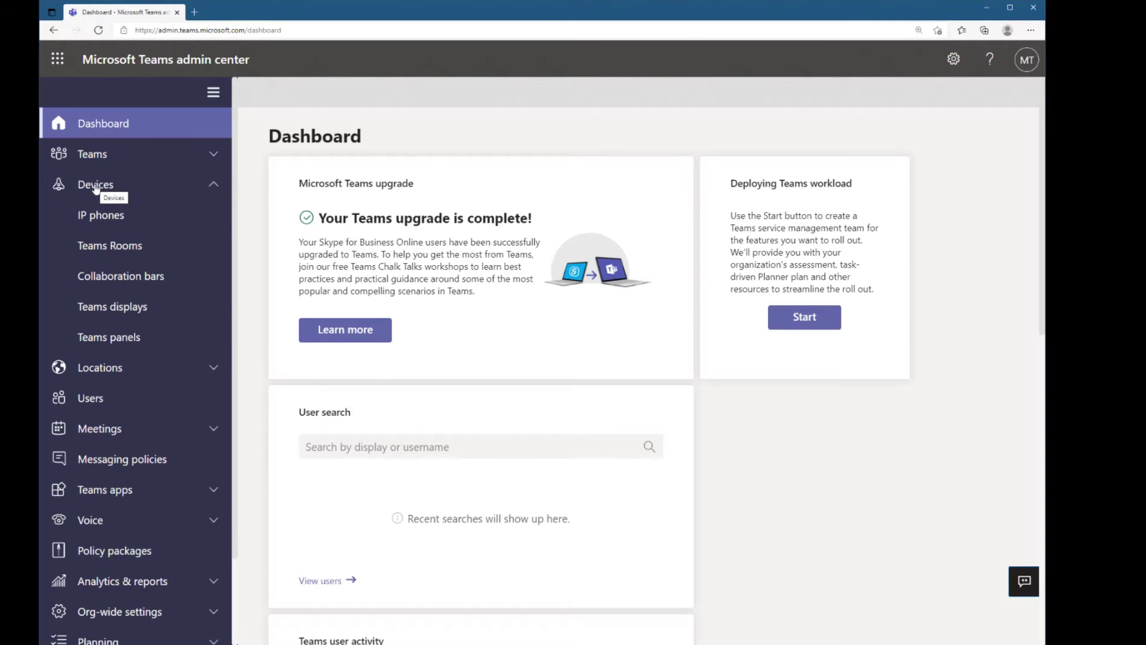
click(116, 340)
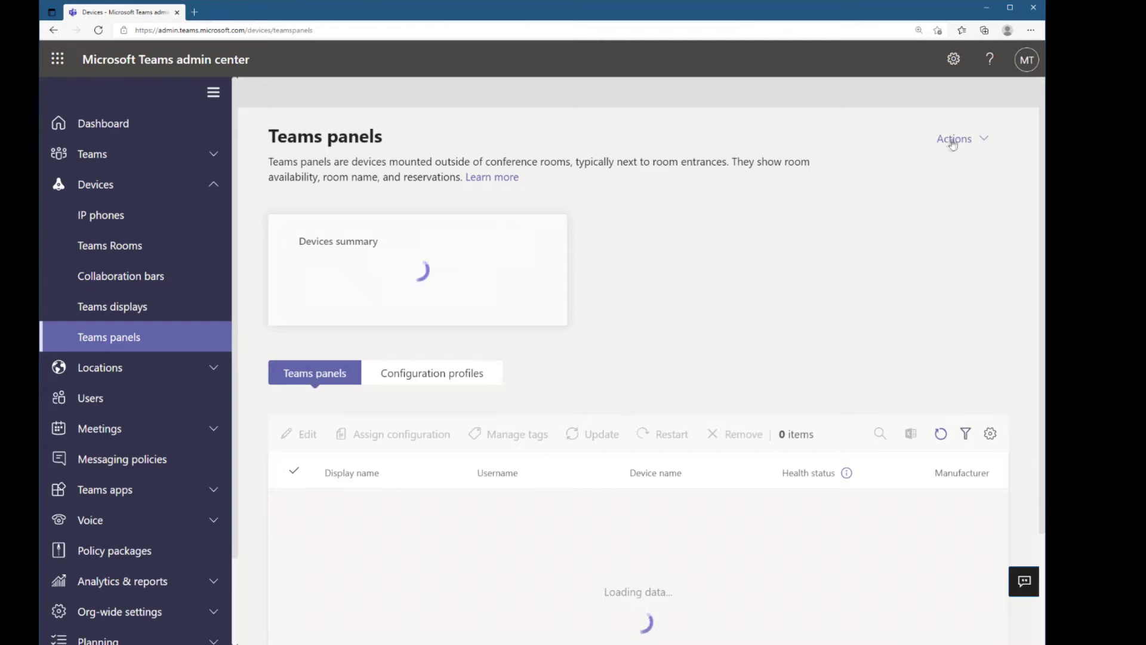
Start provisioning a device by adding a MAC address manually, with a new browser tab ready
click(955, 140)
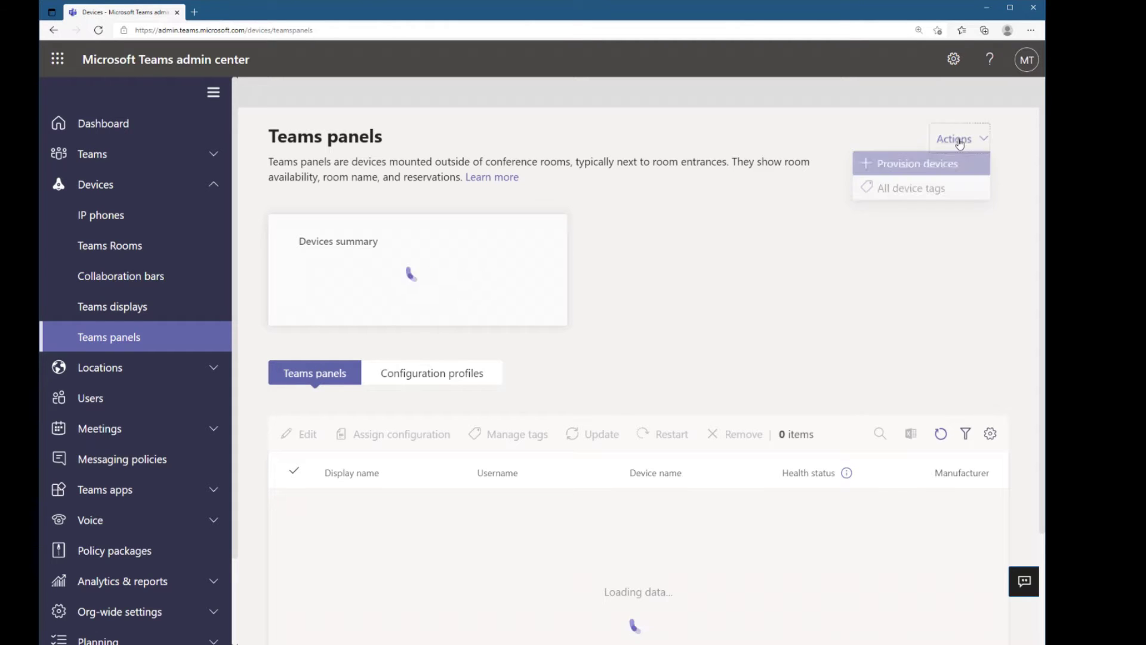
click(923, 170)
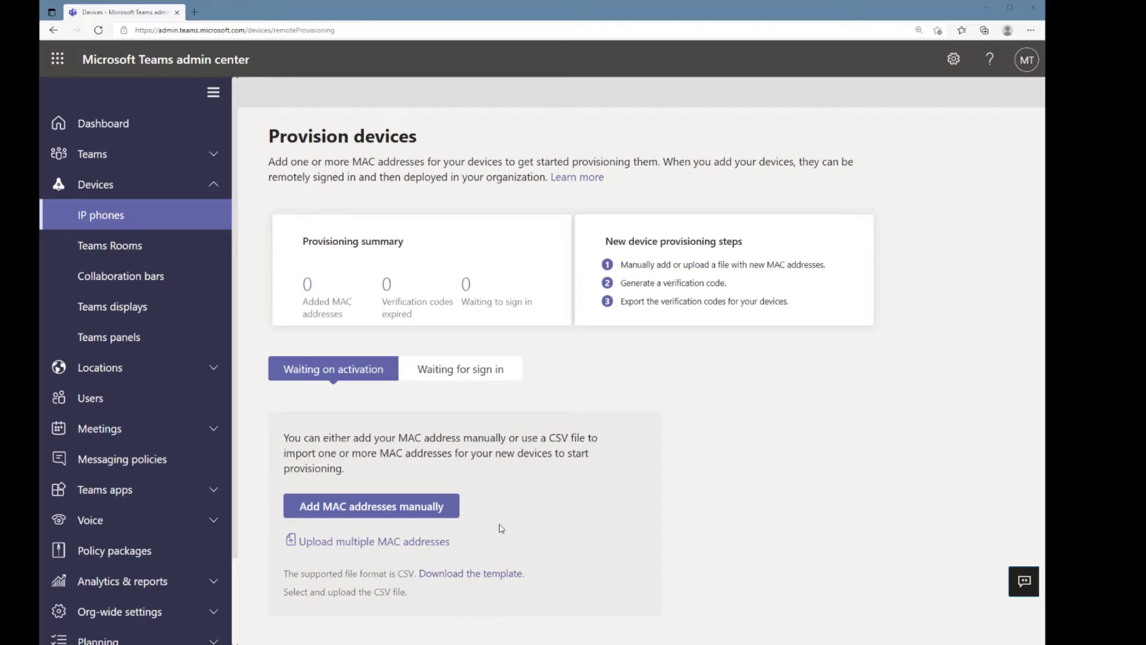
click(409, 506)
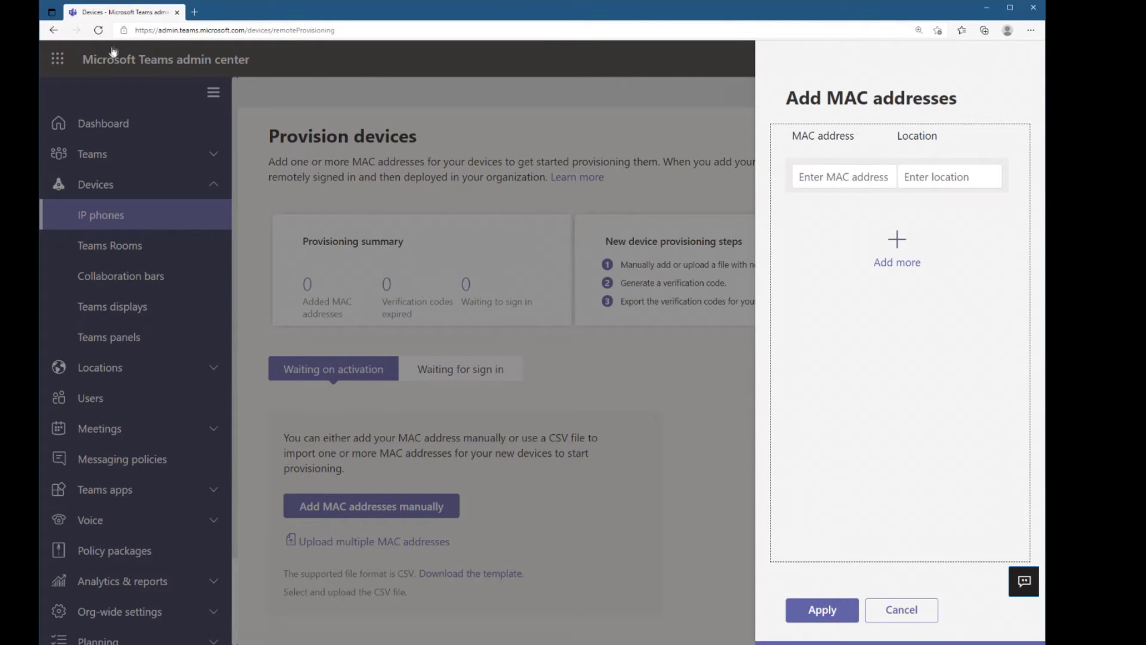
click(194, 12)
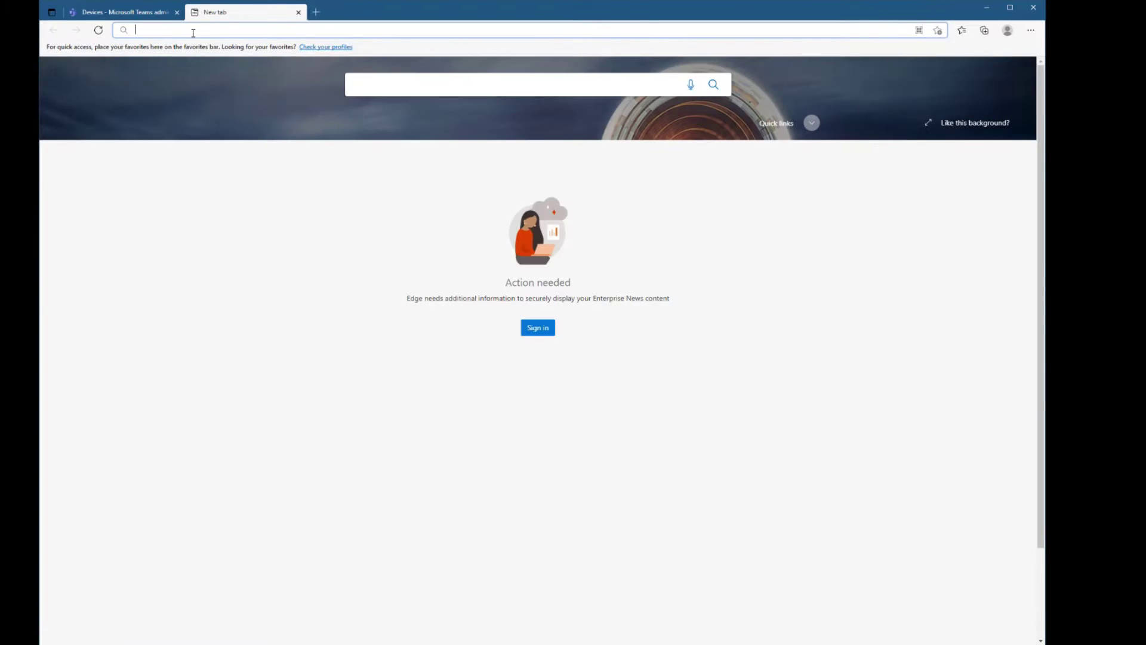
Log in to the Yealink panel's web interface at its IP address as admin
text(https://192.168.1.179)
key(Return)
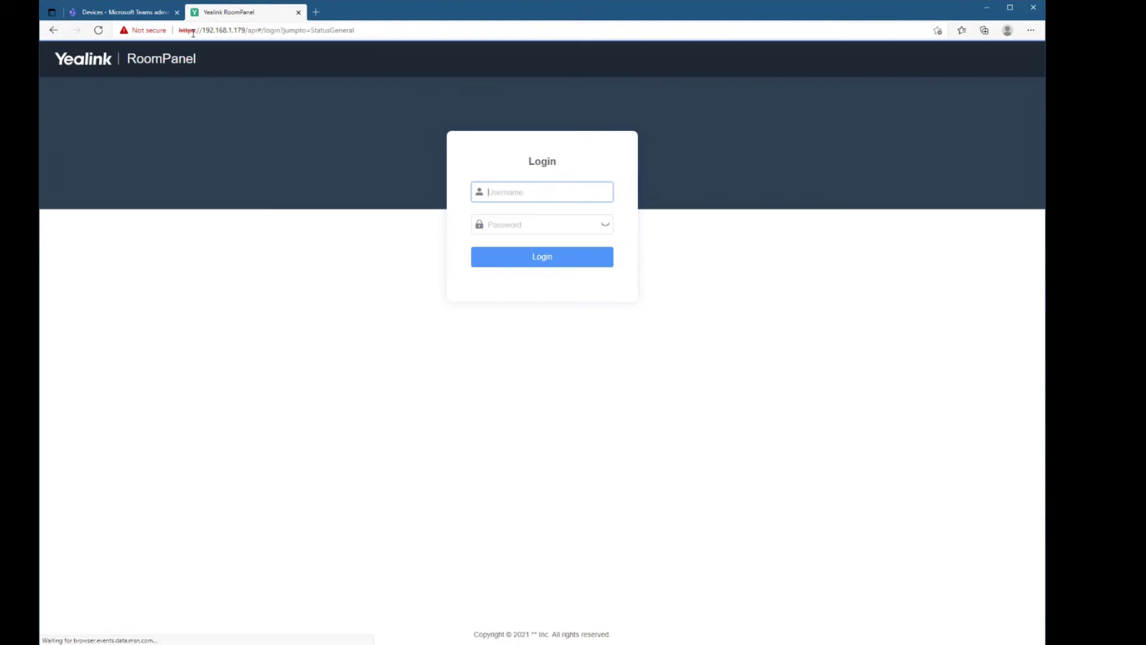
text(admin)
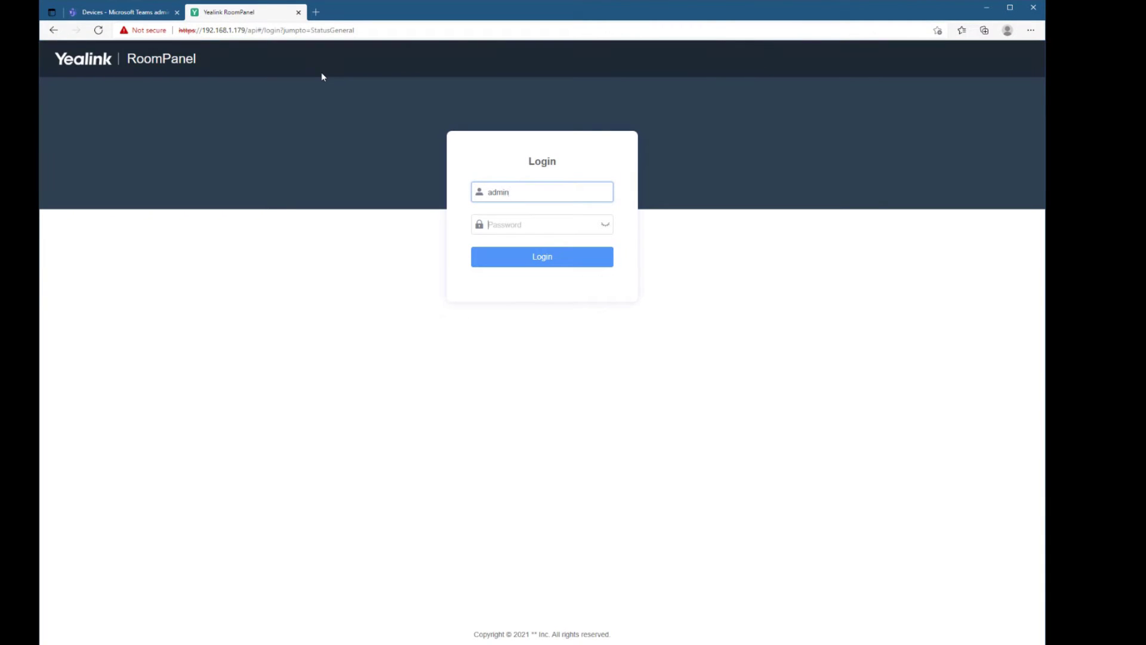
key(Tab)
text(****)
key(Return)
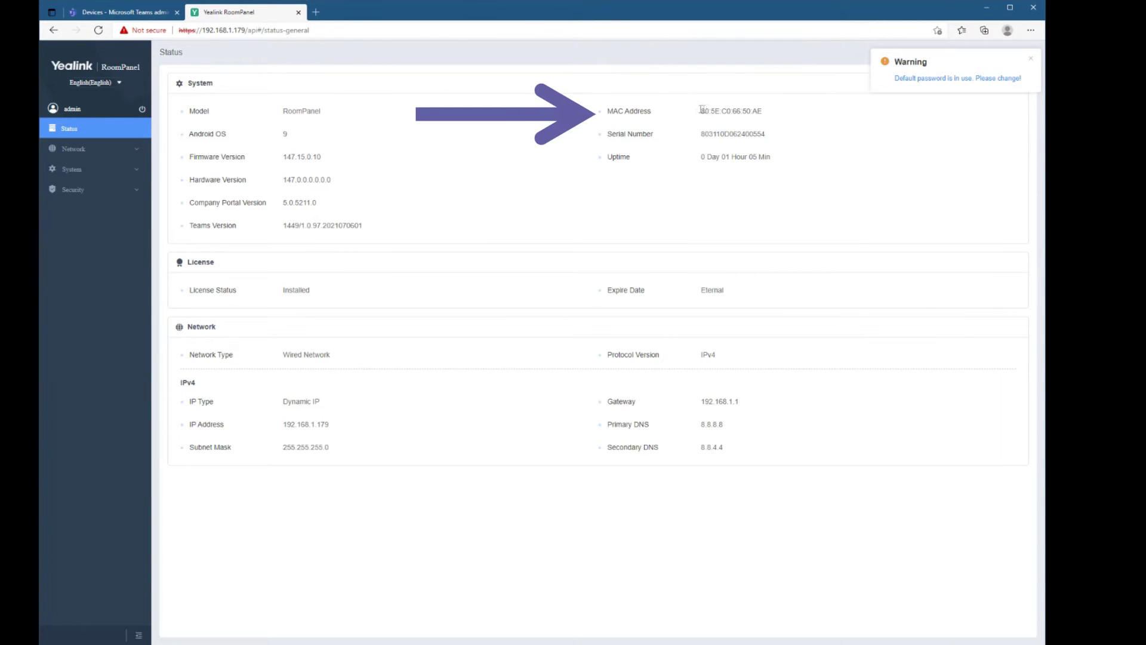
Copy the panel's MAC address 80:5E:C0:66:50:AE from the Status page
drag(702, 111, 761, 111)
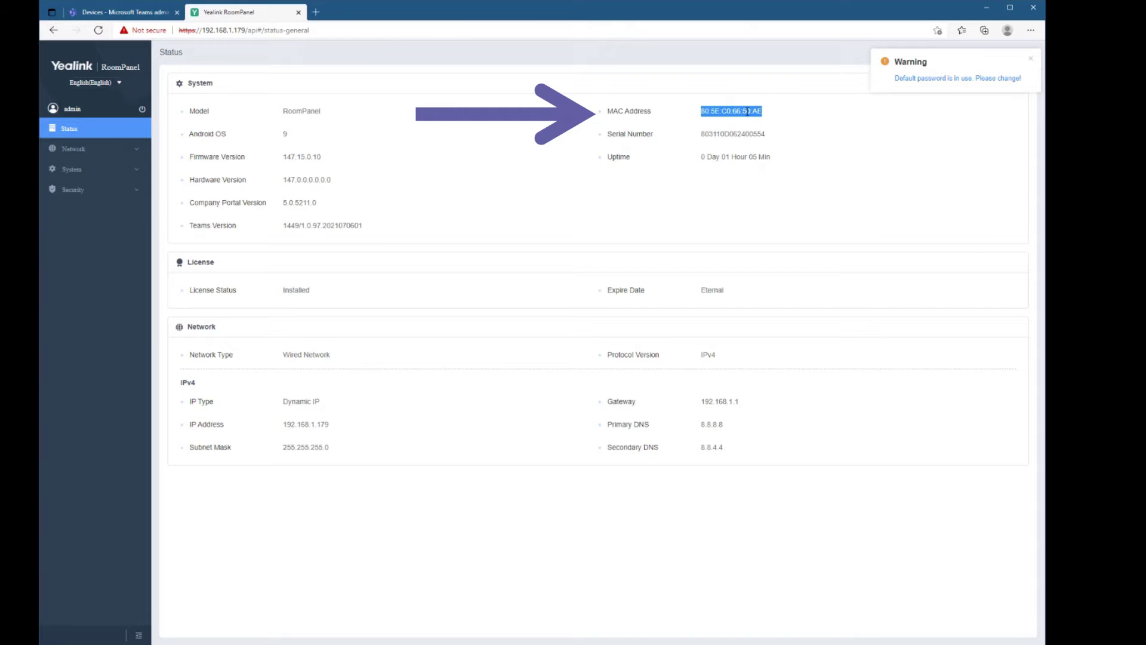
right_click(748, 114)
click(775, 122)
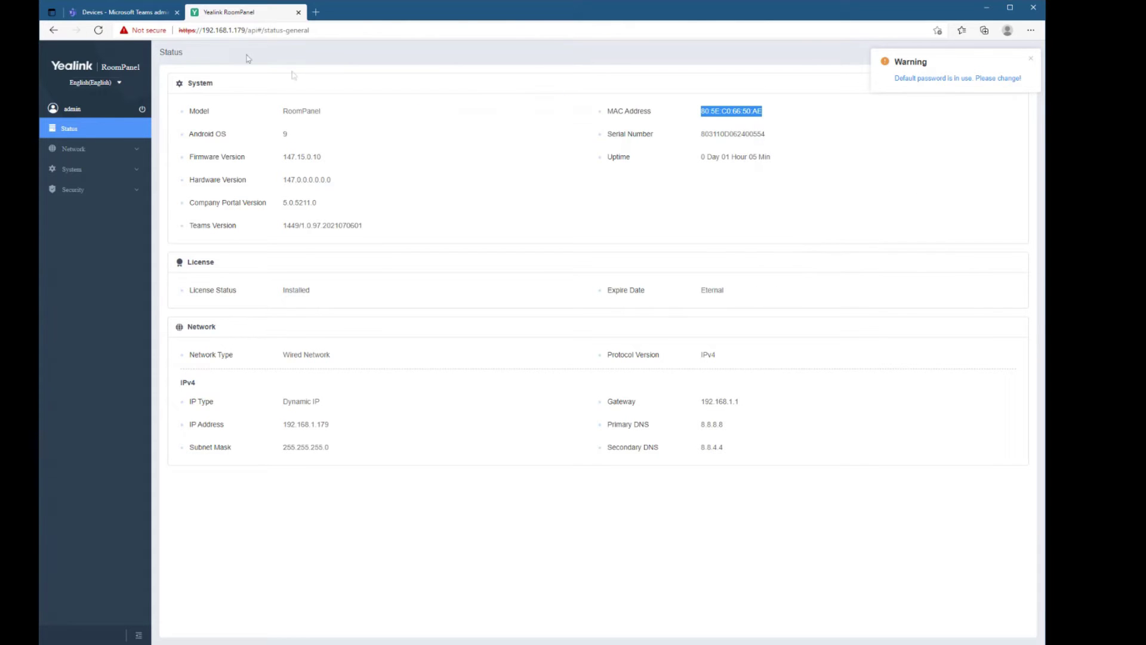
Add MAC address 80-5e-c0-66-50-ae with location Townview and generate its verification code
click(118, 12)
click(836, 175)
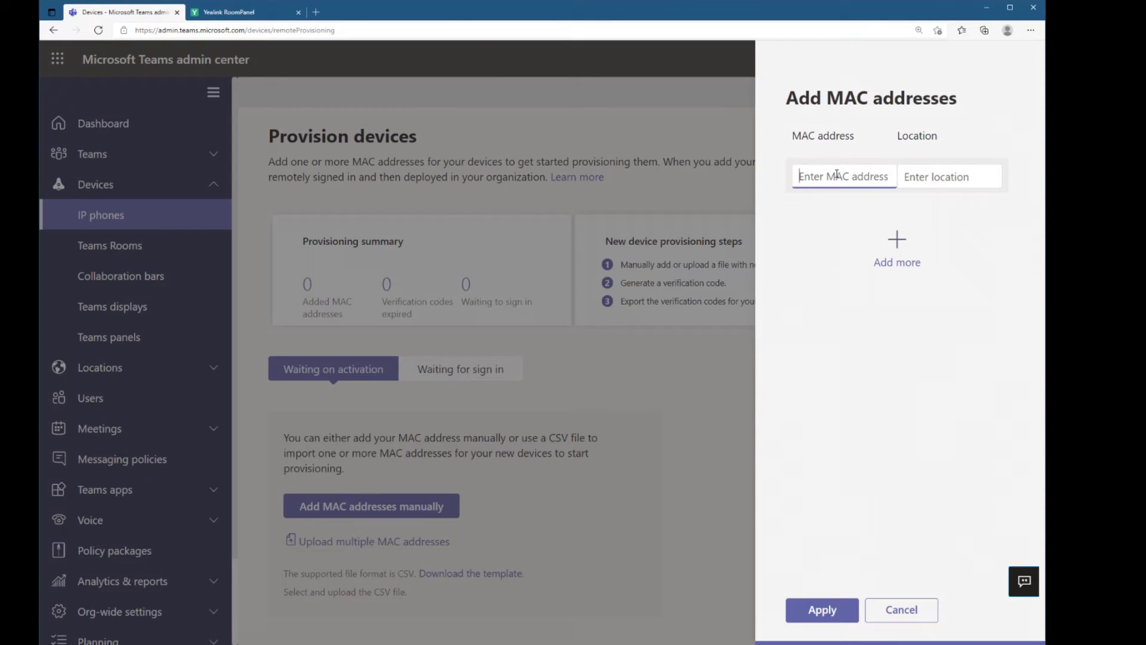
key(ctrl+v)
key(Tab)
text(To)
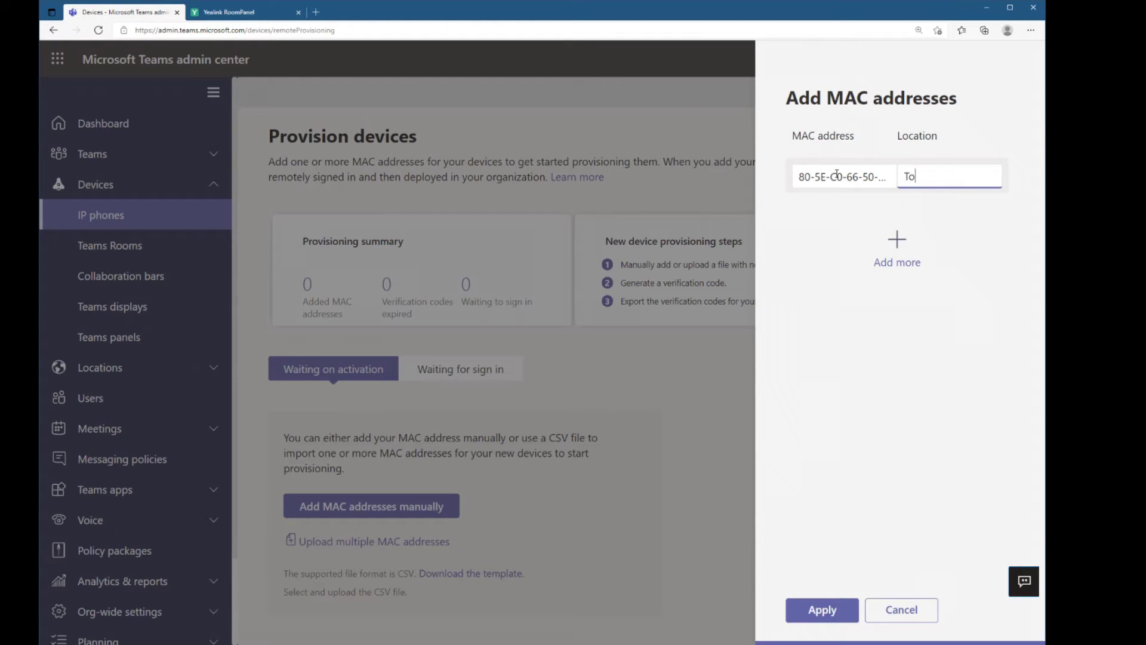
text(wnview)
click(822, 611)
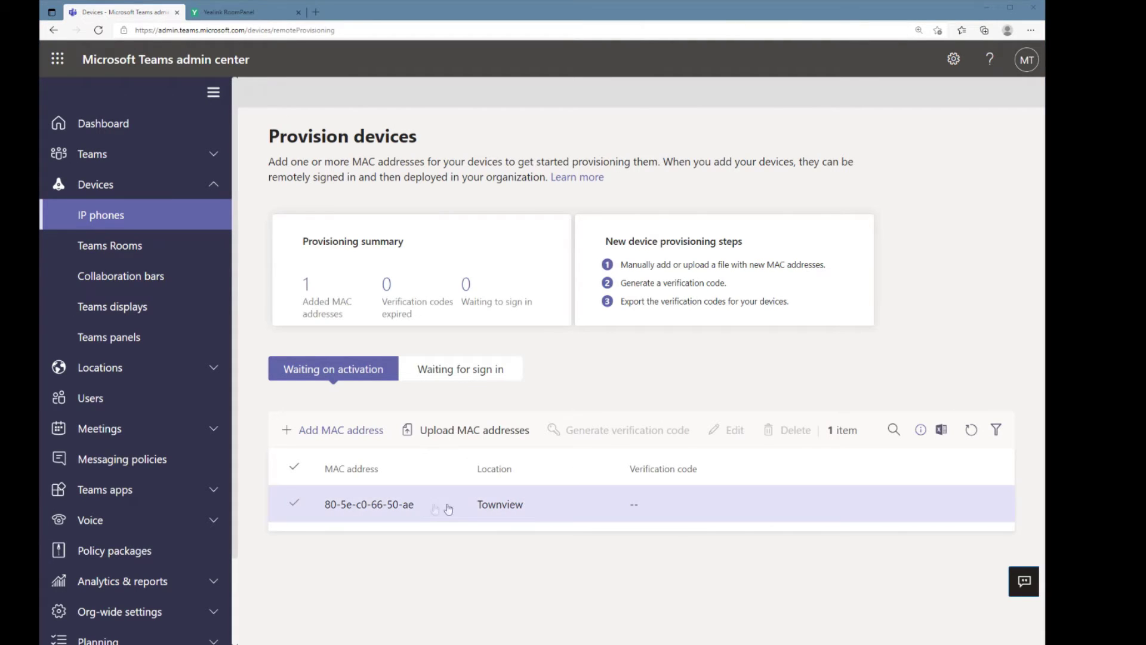
click(540, 511)
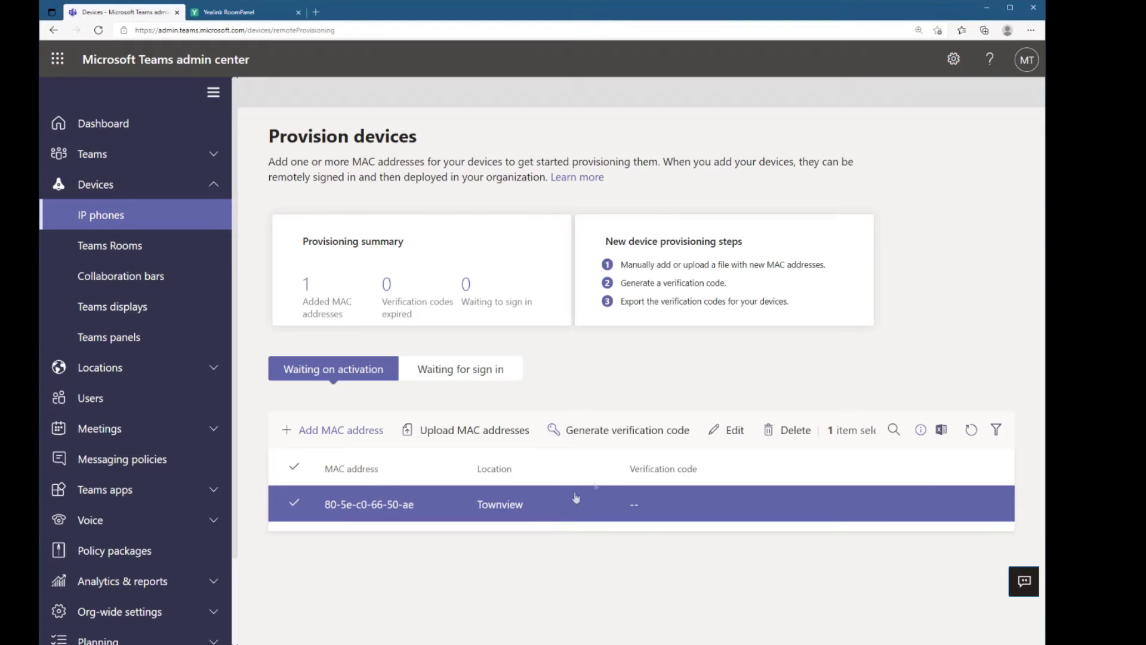
click(633, 430)
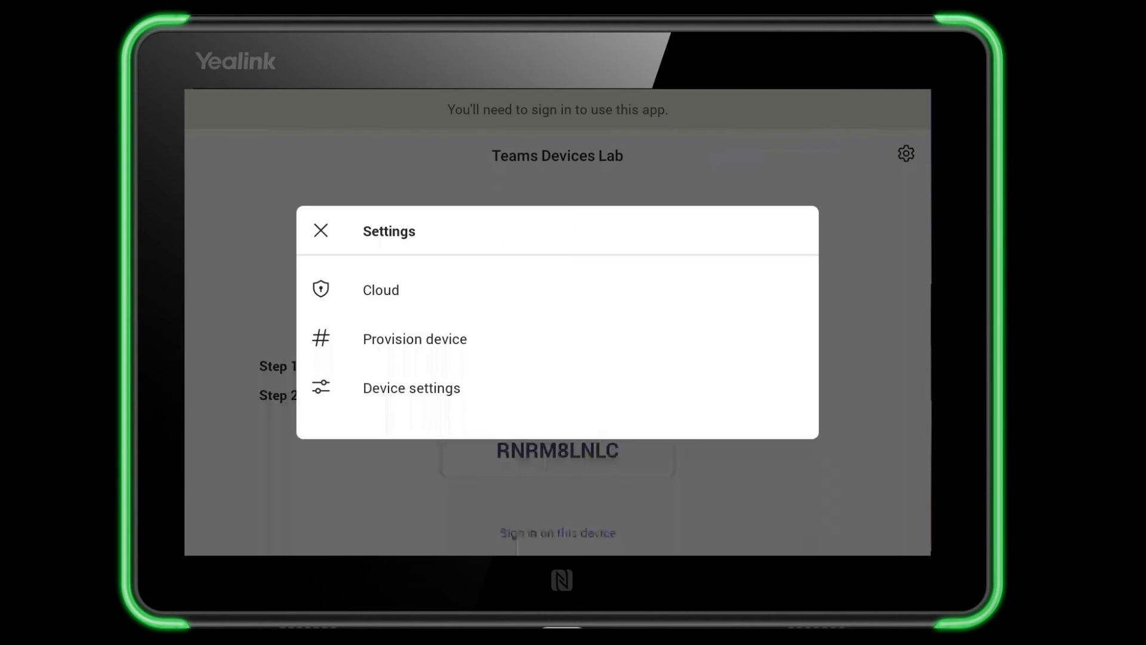
Enter the six-digit verification code under Provision device on the Yealink panel and submit it
click(414, 338)
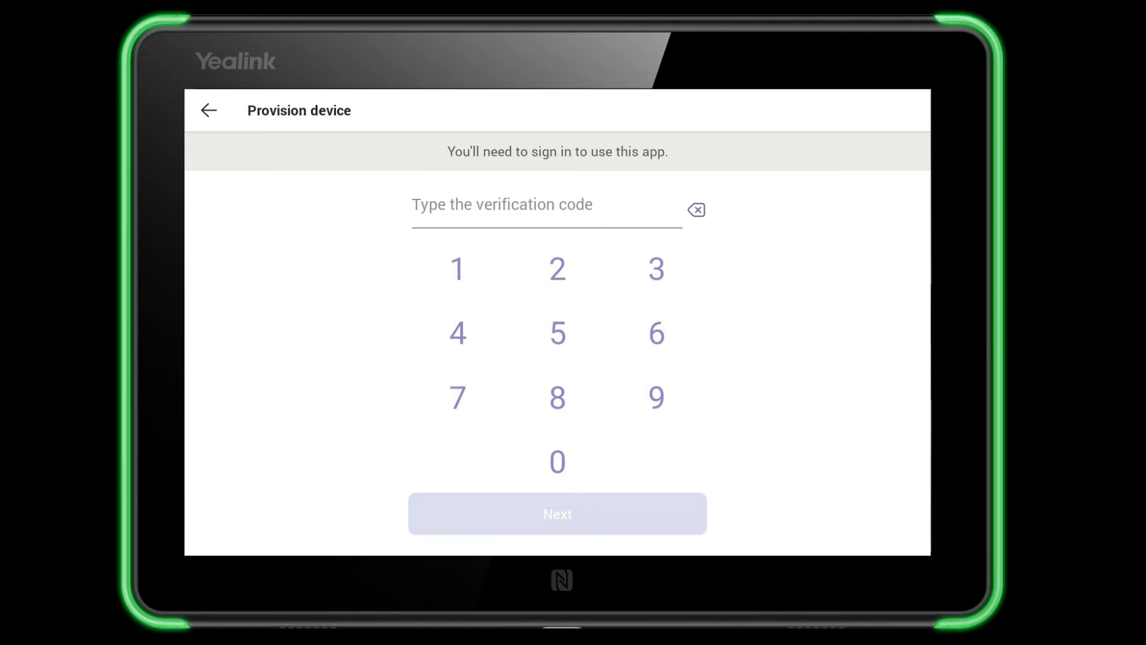
click(656, 397)
click(458, 269)
click(656, 397)
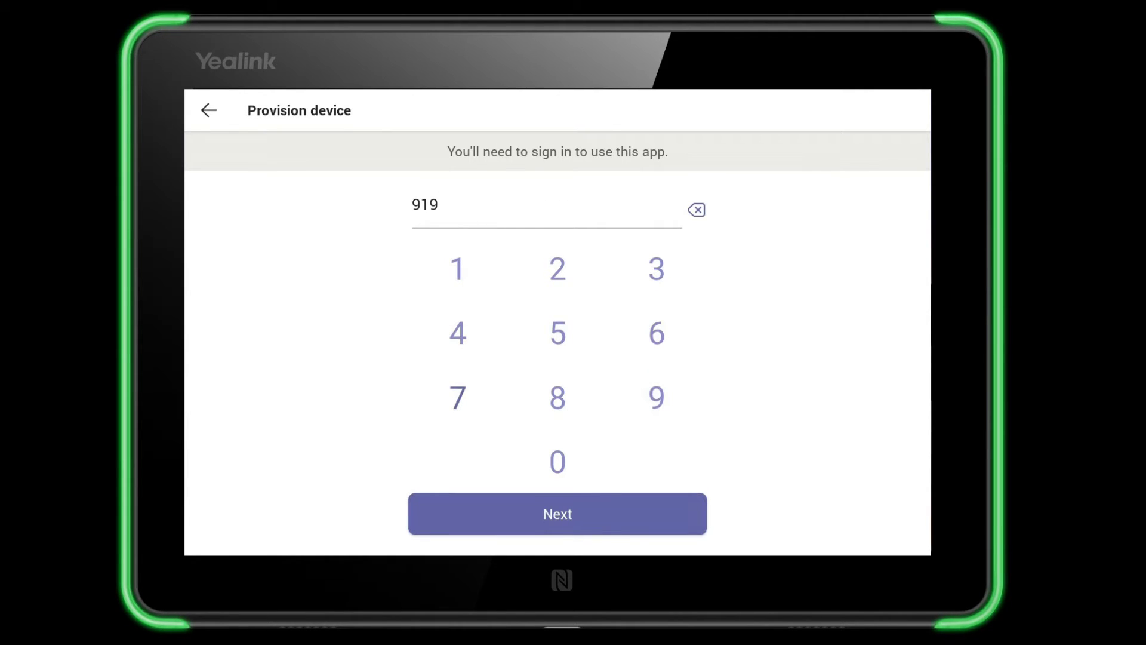
click(458, 397)
click(656, 333)
click(457, 269)
click(557, 513)
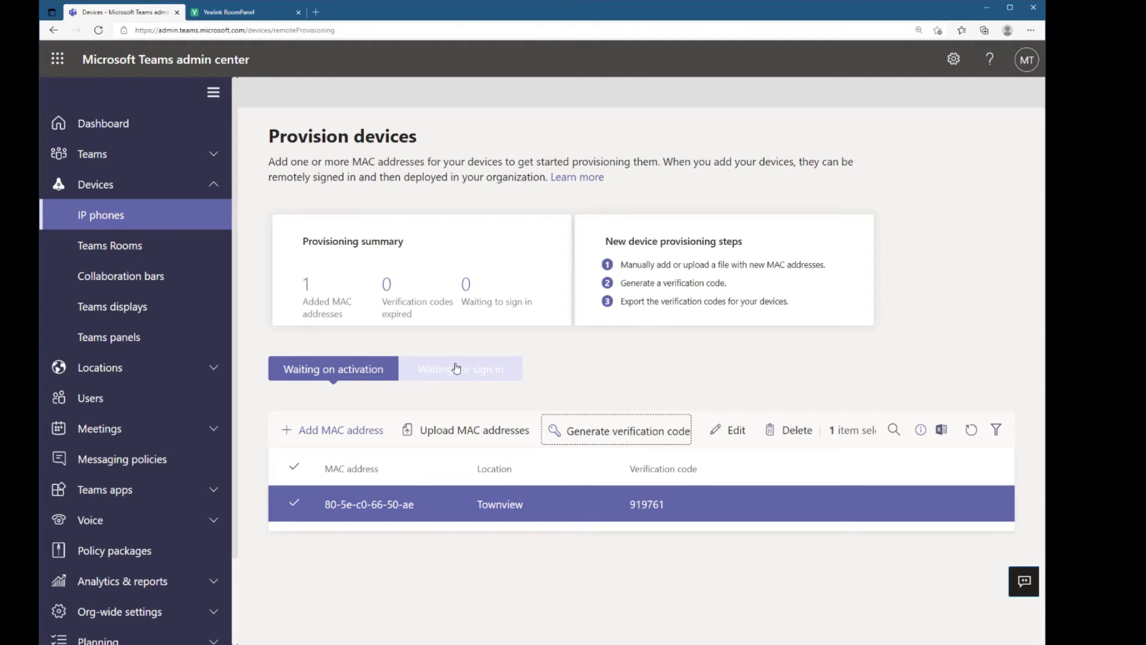
Request remote sign-in for the Townview device and follow the devicelogin link
click(457, 368)
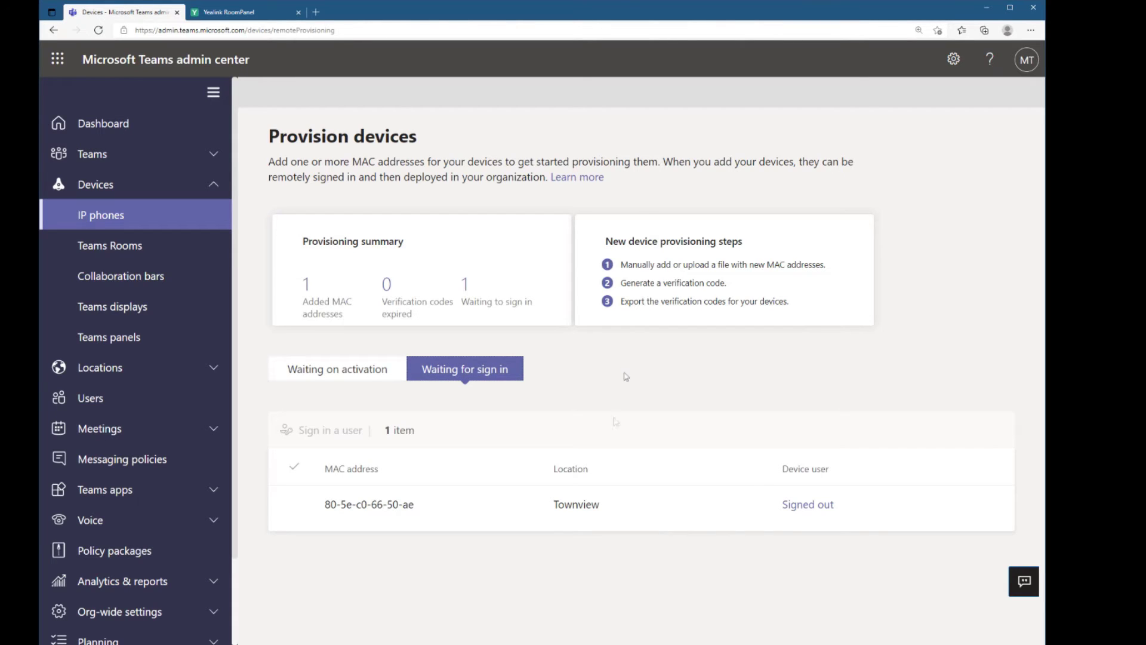
click(806, 509)
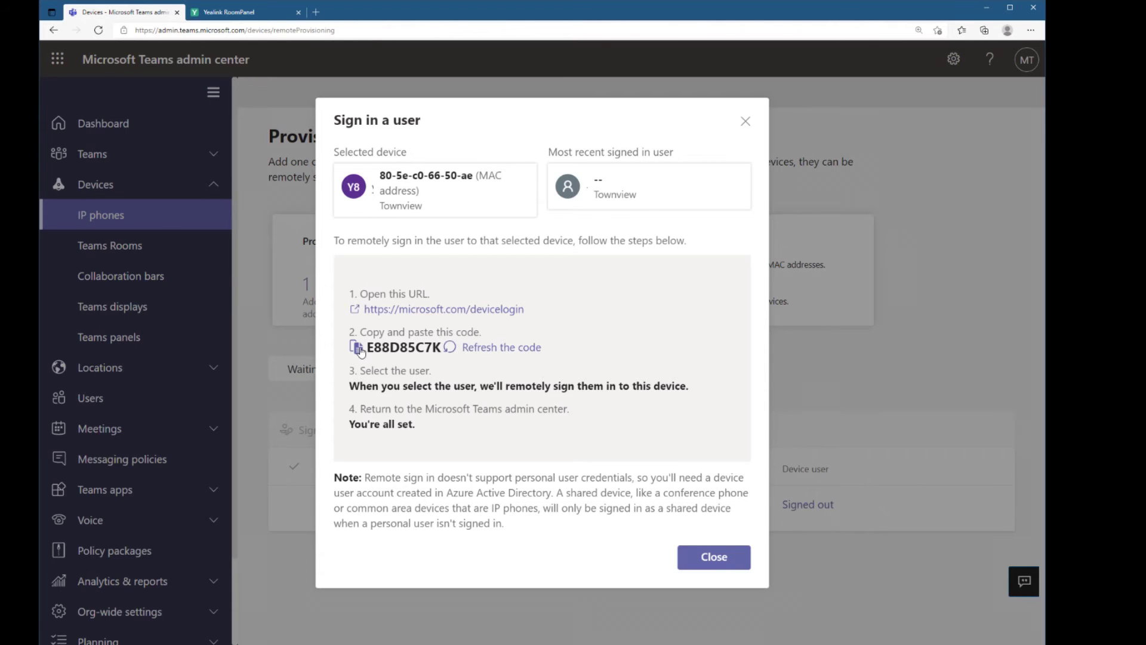
click(463, 307)
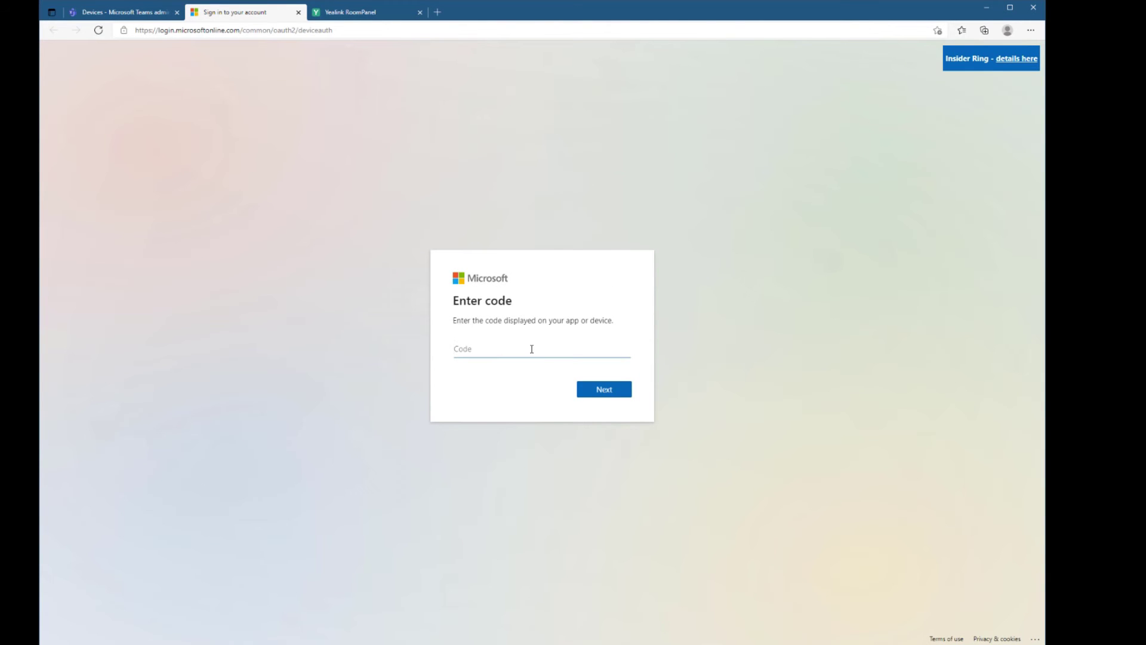
Submit the device login code and choose to use another account
key(ctrl+v)
click(603, 388)
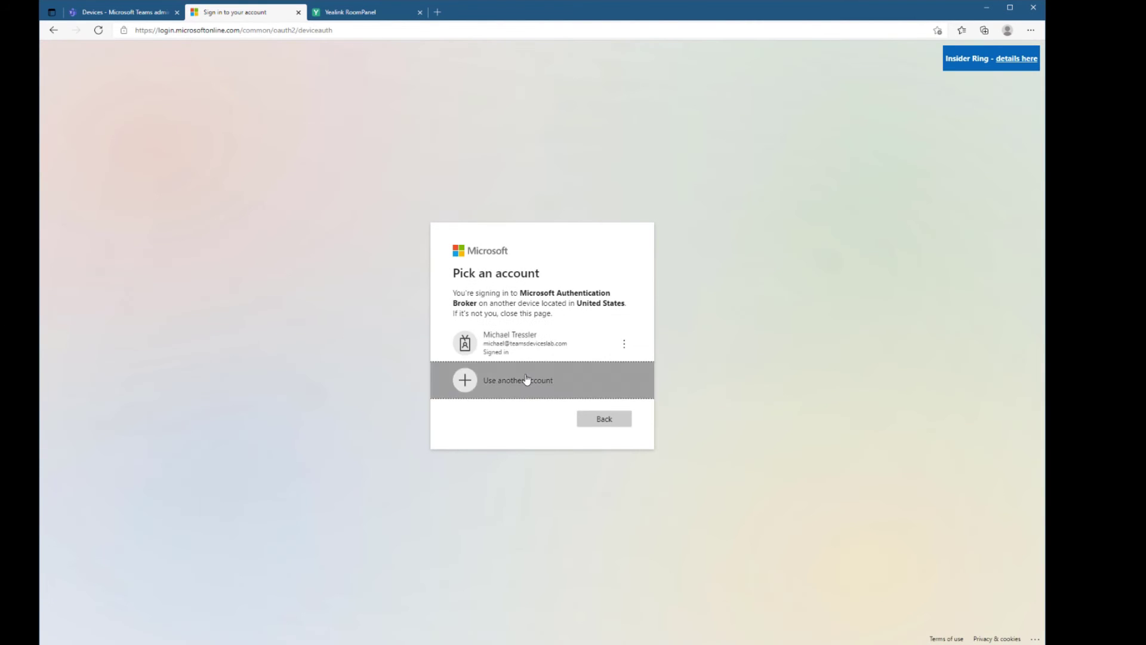
click(526, 379)
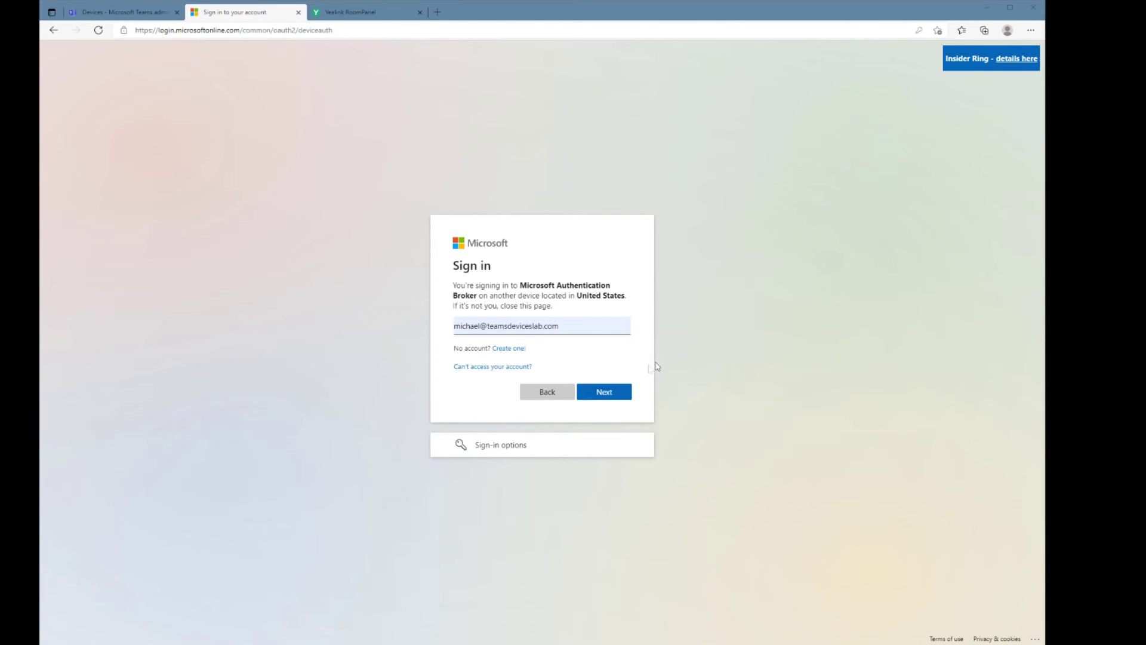
Sign in with the panel's device account and password, approve Authentication Broker, then close the tab
click(586, 326)
key(ctrl+v)
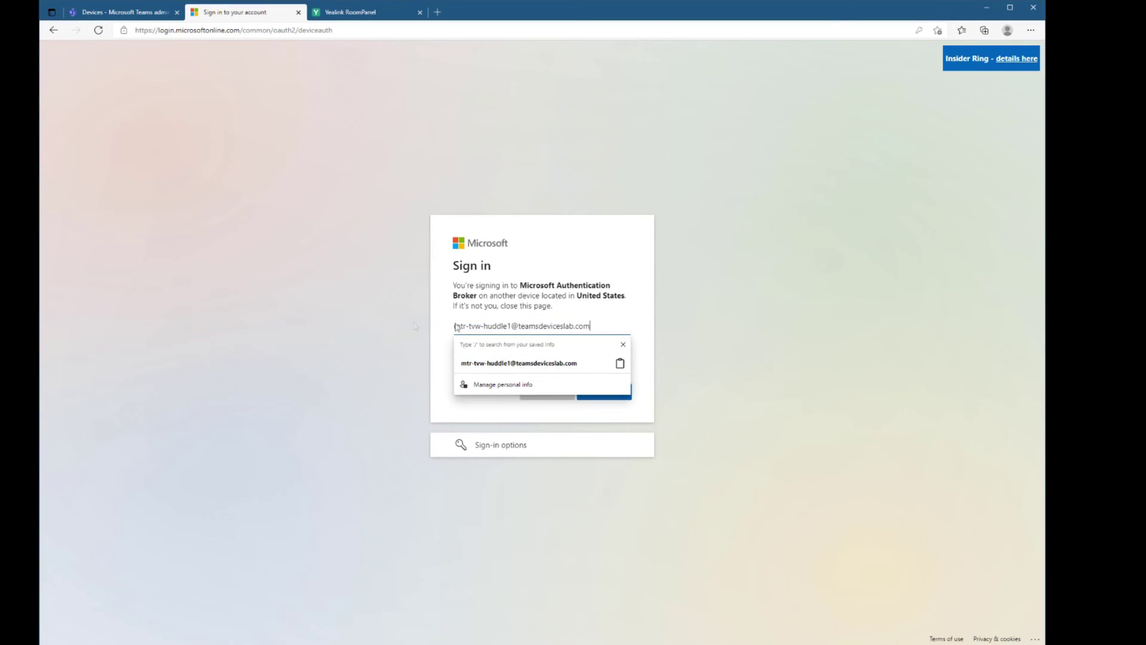
click(594, 390)
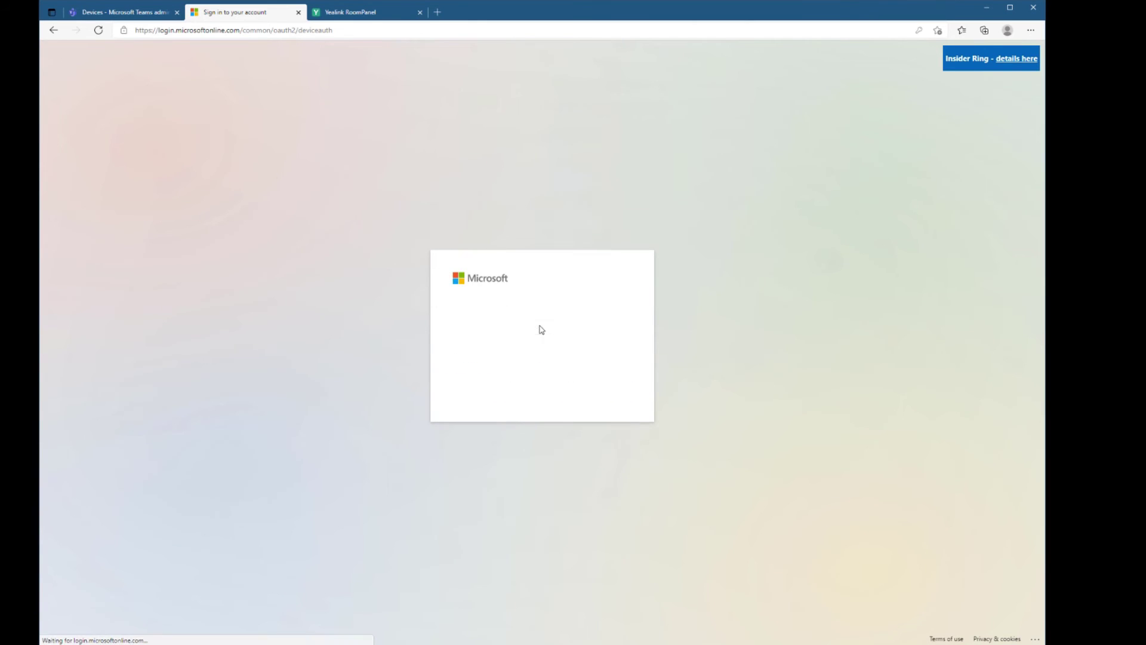
click(527, 336)
text(******)
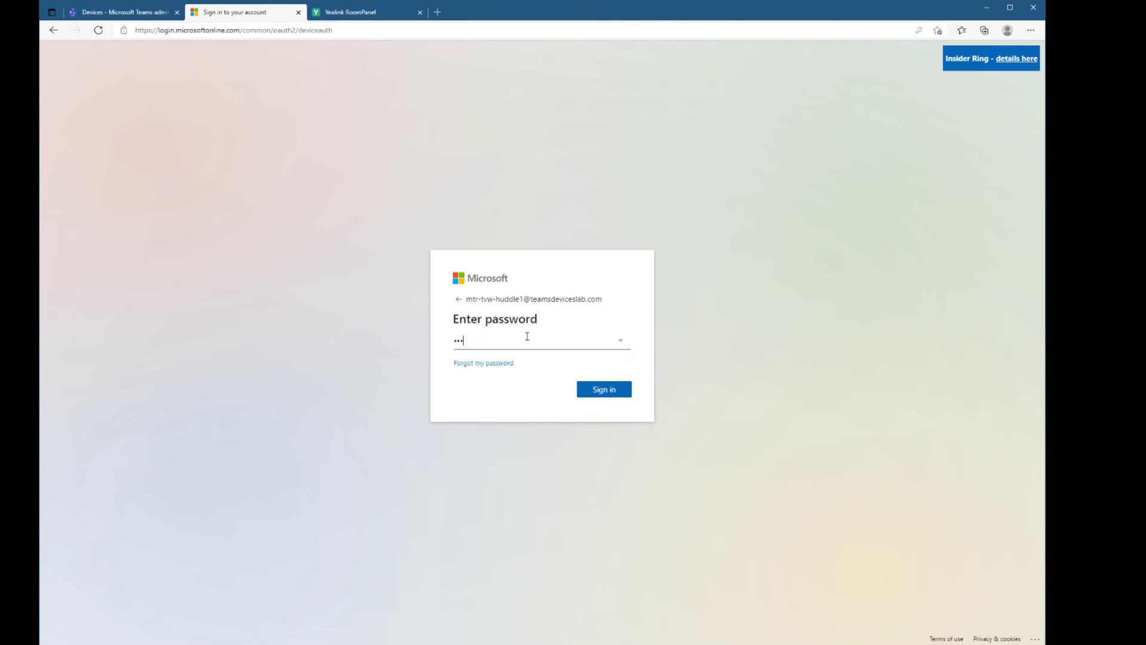
key(Return)
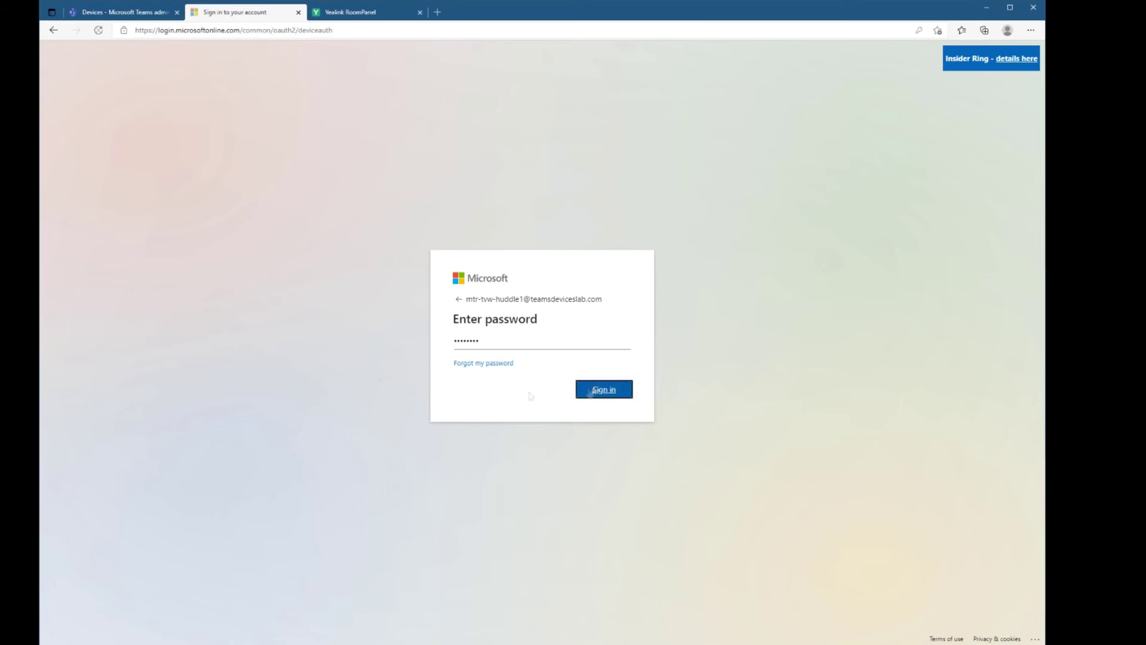
click(609, 398)
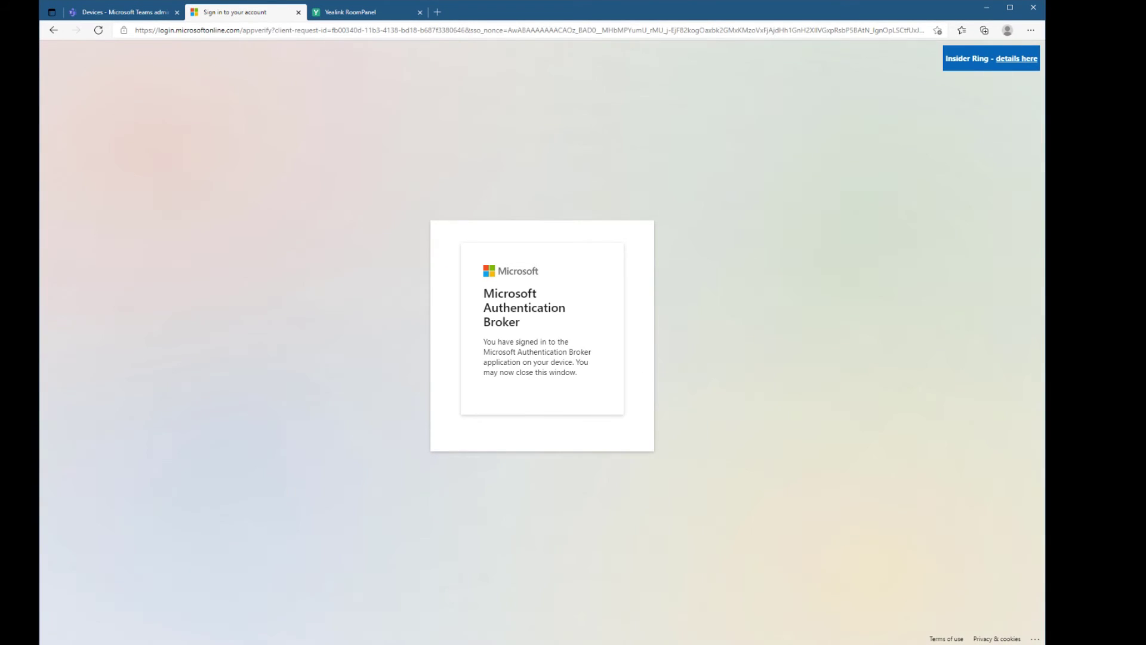
click(298, 12)
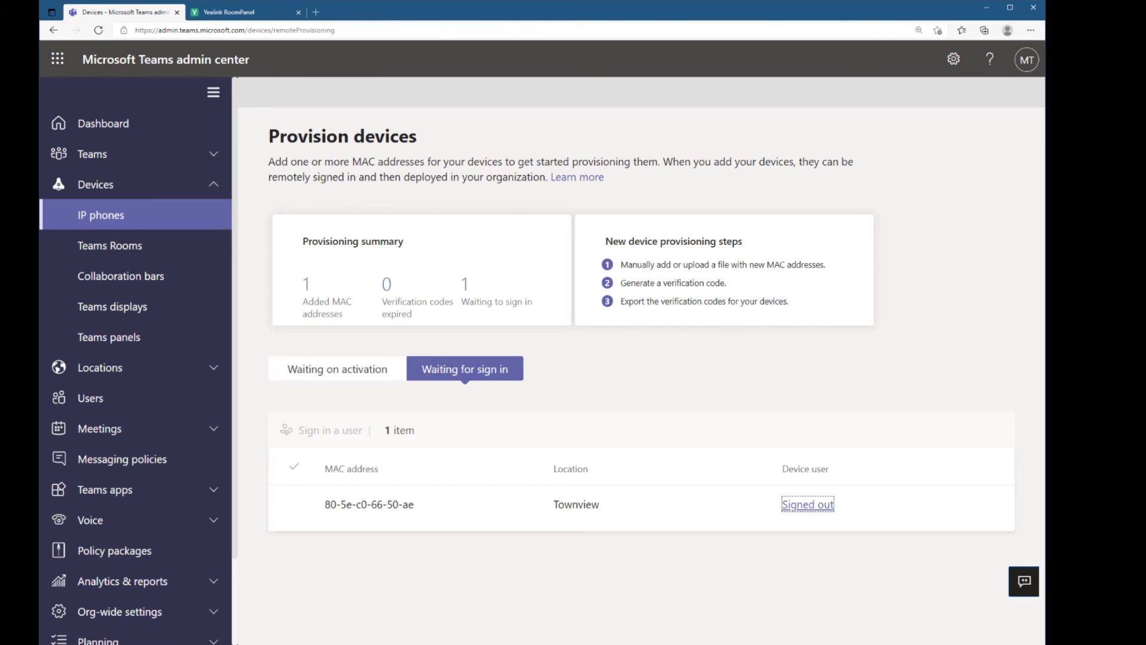
Open Devices > Teams panels to see the listed Yealink panel
click(138, 343)
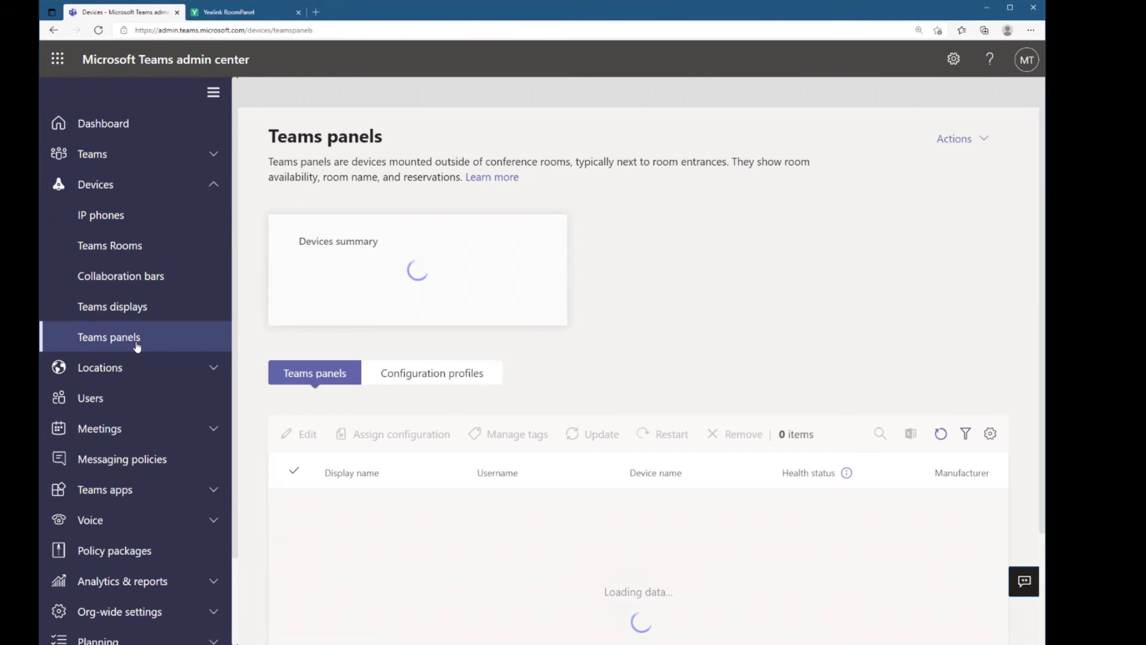